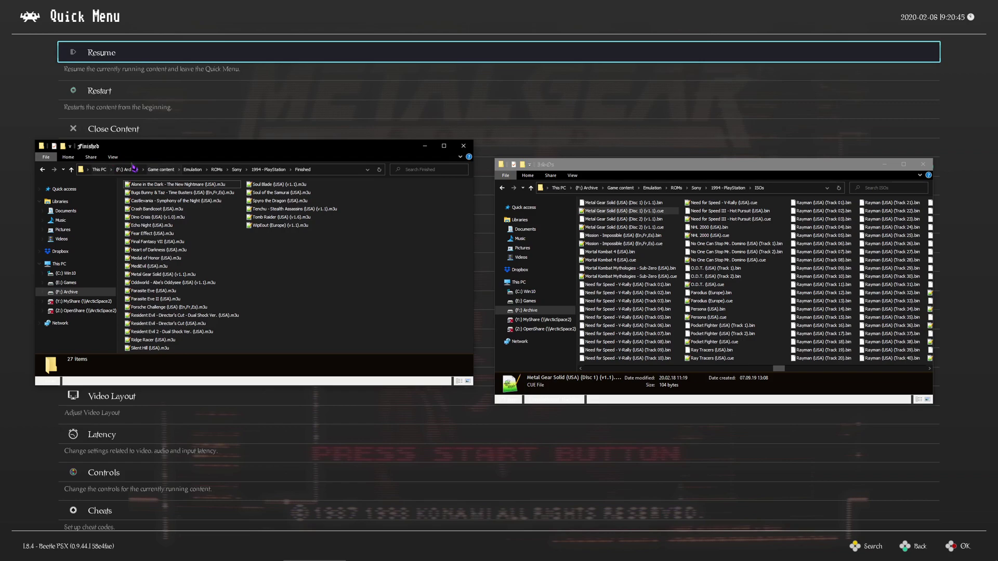
pyautogui.click(114, 157)
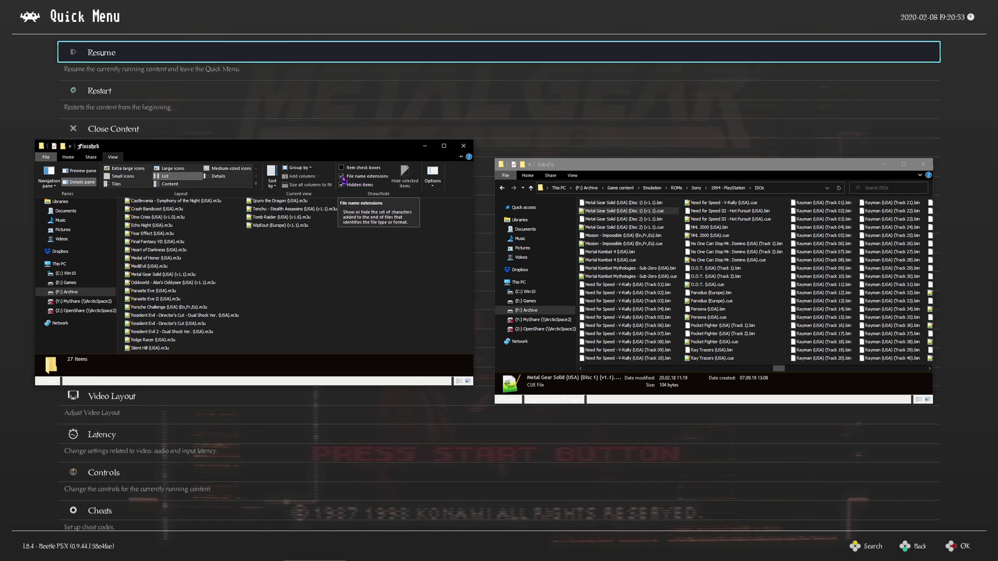
pyautogui.click(220, 286)
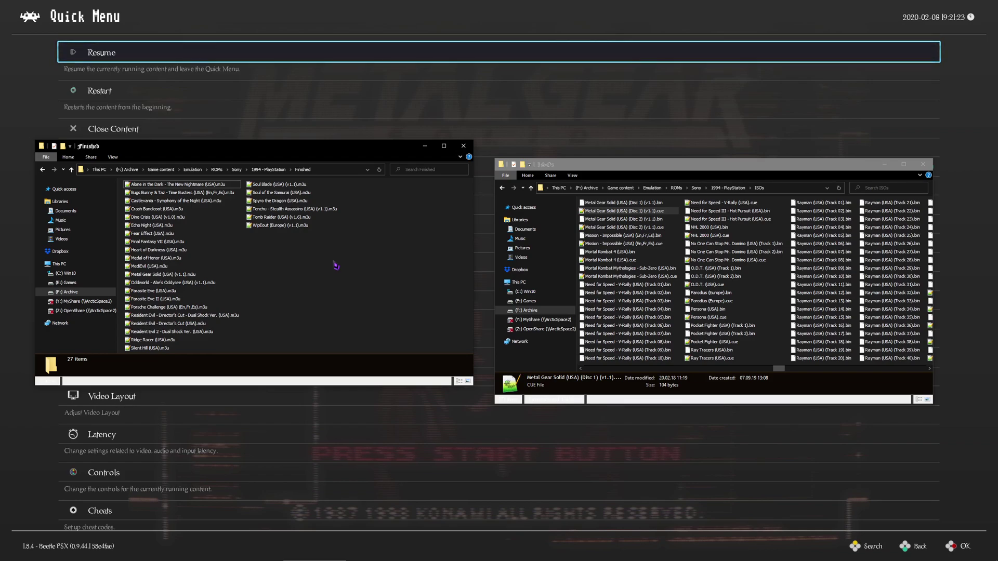
# Add a new empty 'New Text Document.txt' to the Finished folder from the background context menu.
pyautogui.rightClick(283, 259)
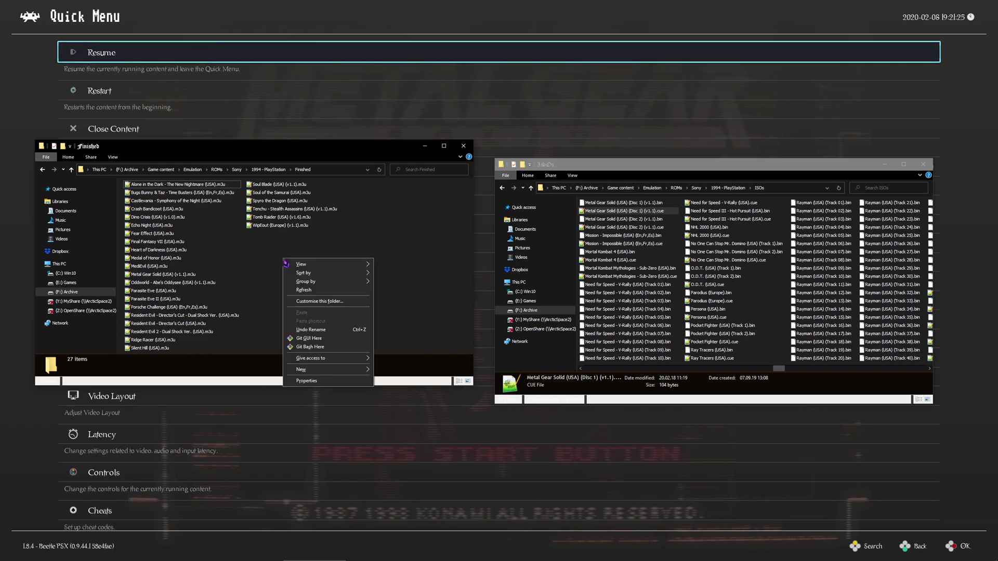
pyautogui.moveTo(336, 370)
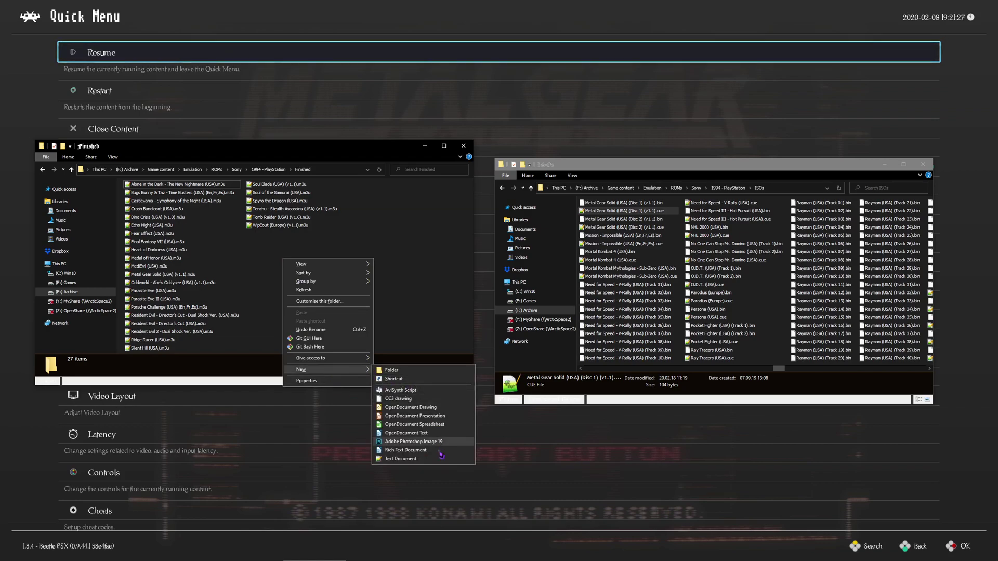
pyautogui.click(439, 461)
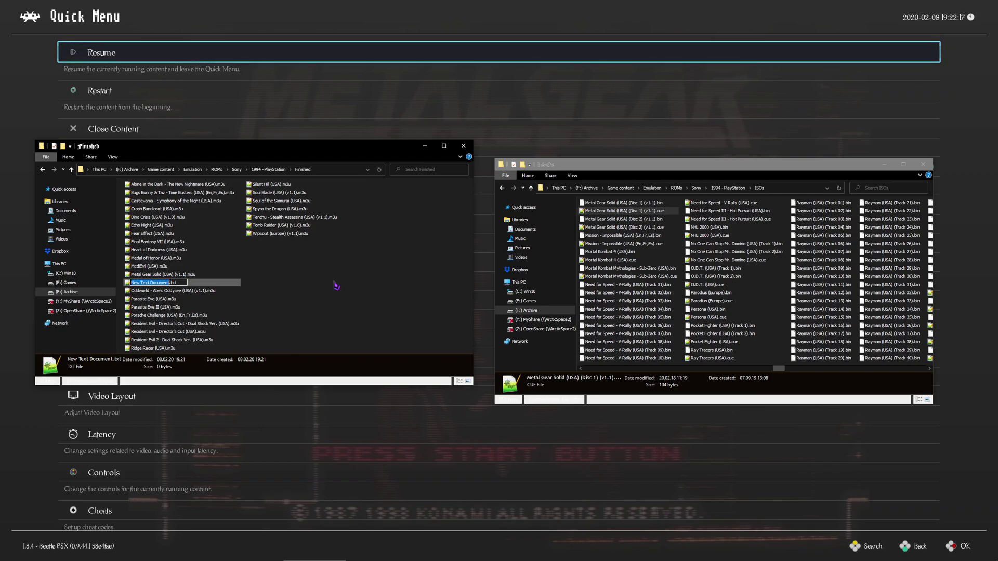
# Rename the new file to 'Metal Gear Solid (Special Edition) (Europe).m3u', accepting the extension-change warning.
pyautogui.write('Metal F')
pyautogui.press('BackSpace')
pyautogui.write('Gea')
pyautogui.write('r Sol')
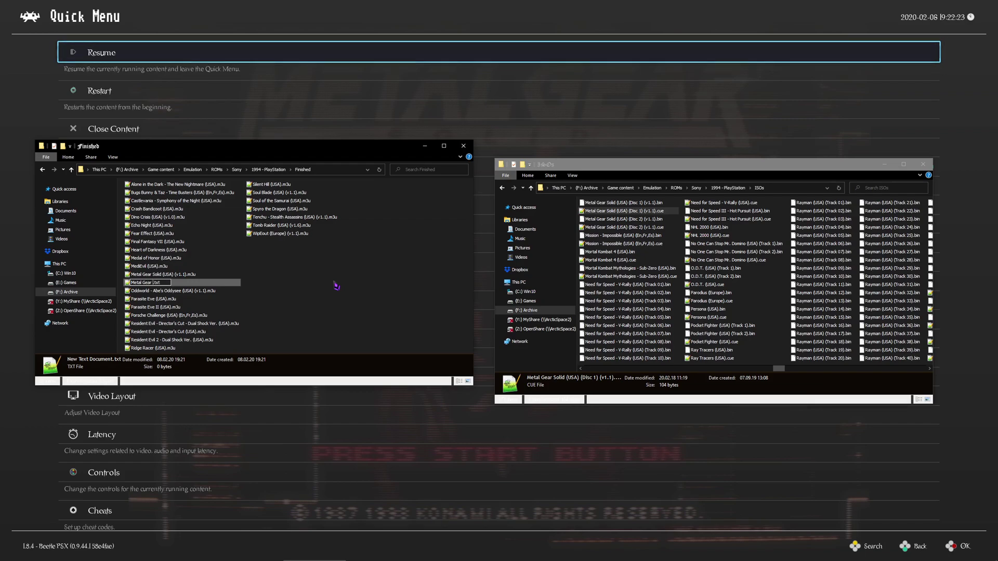
pyautogui.write('id (Special Edition)')
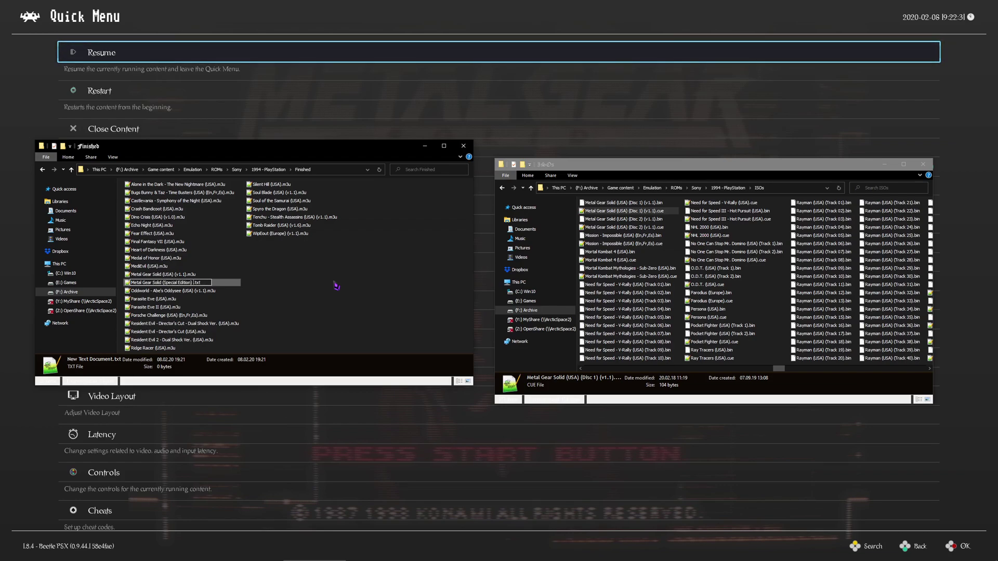
pyautogui.write(' (Europe)')
pyautogui.press('Right')
pyautogui.hotkey('shift', 'End')
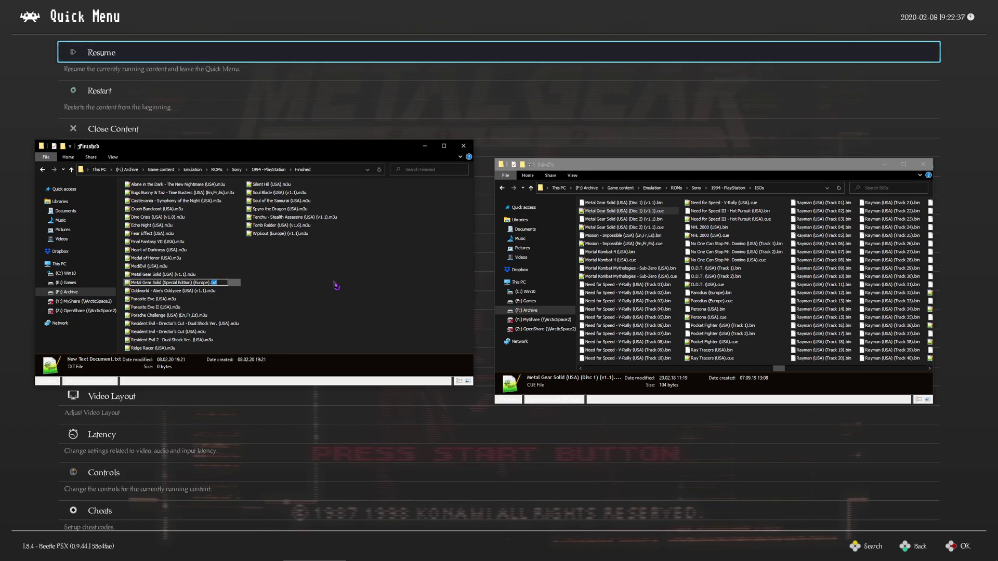
pyautogui.write('m3u')
pyautogui.press('Return')
pyautogui.press('Return')
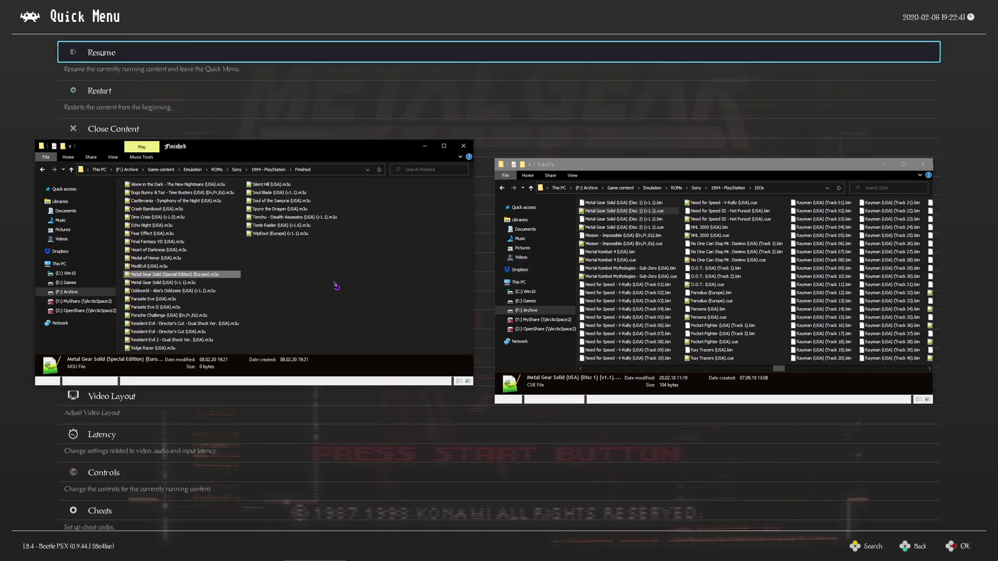
pyautogui.press('Return')
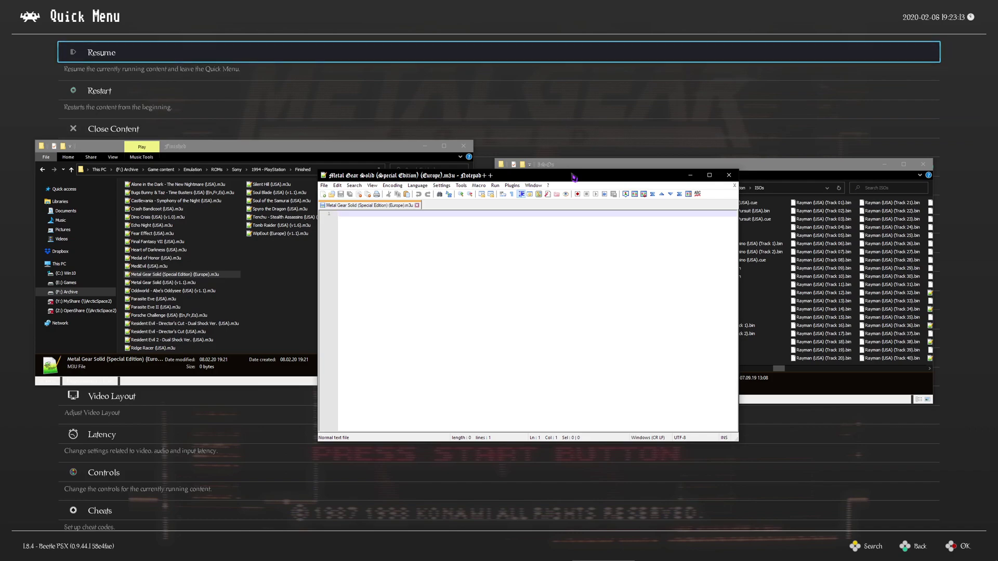
# Copy the ISOs folder path from File Explorer and paste it into line 1 of the playlist.
pyautogui.click(807, 164)
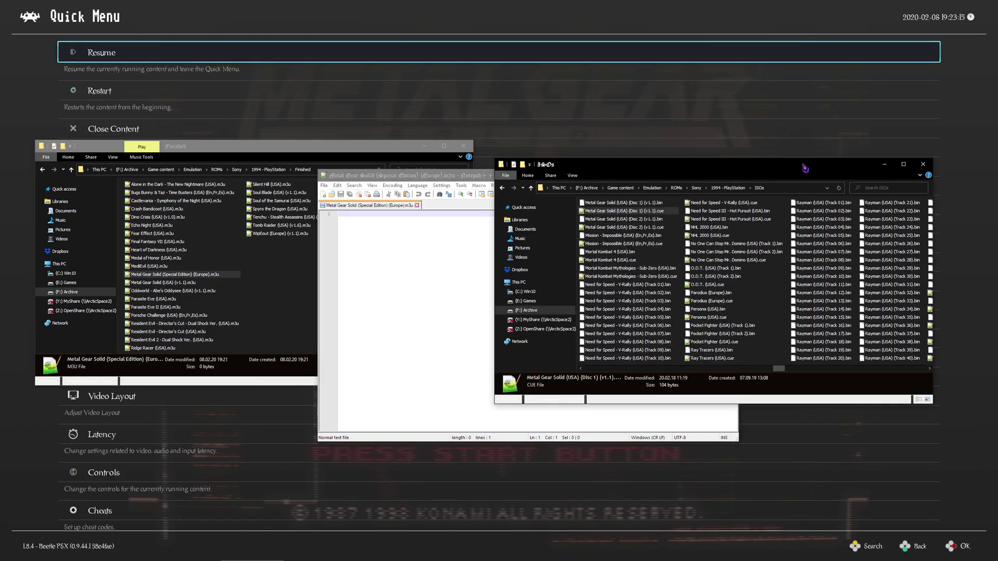
pyautogui.click(775, 192)
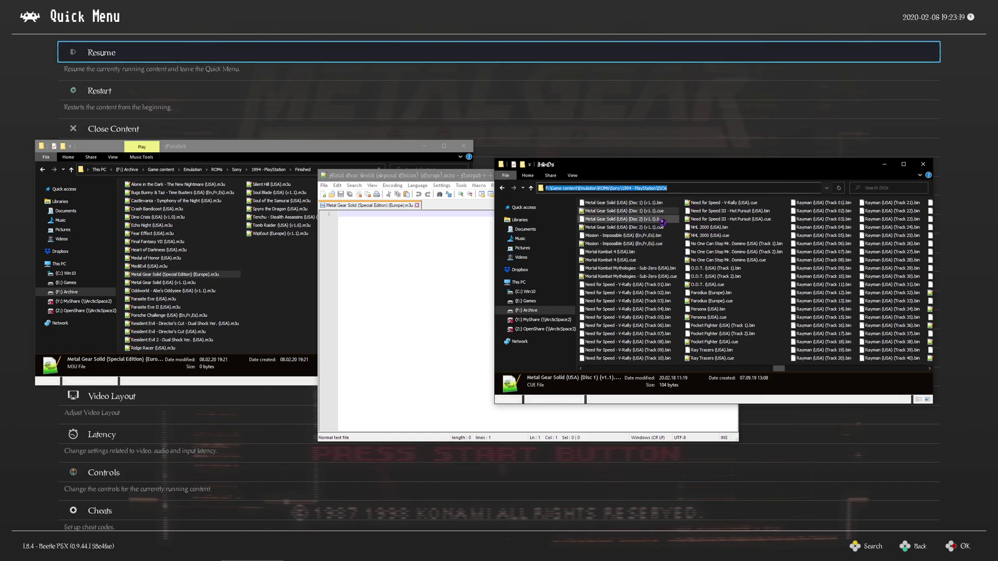
pyautogui.click(681, 191)
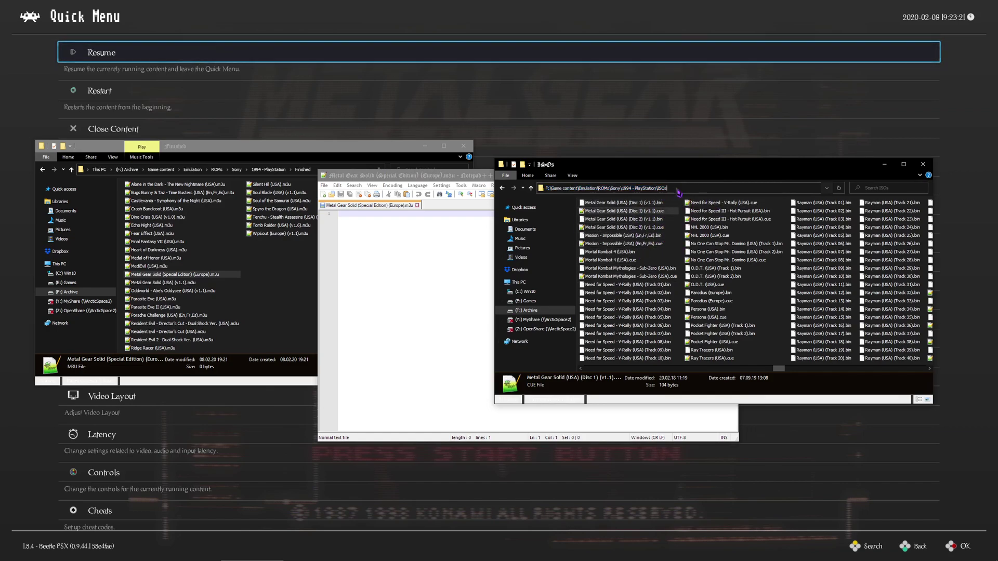
pyautogui.hotkey('ctrl', 'a')
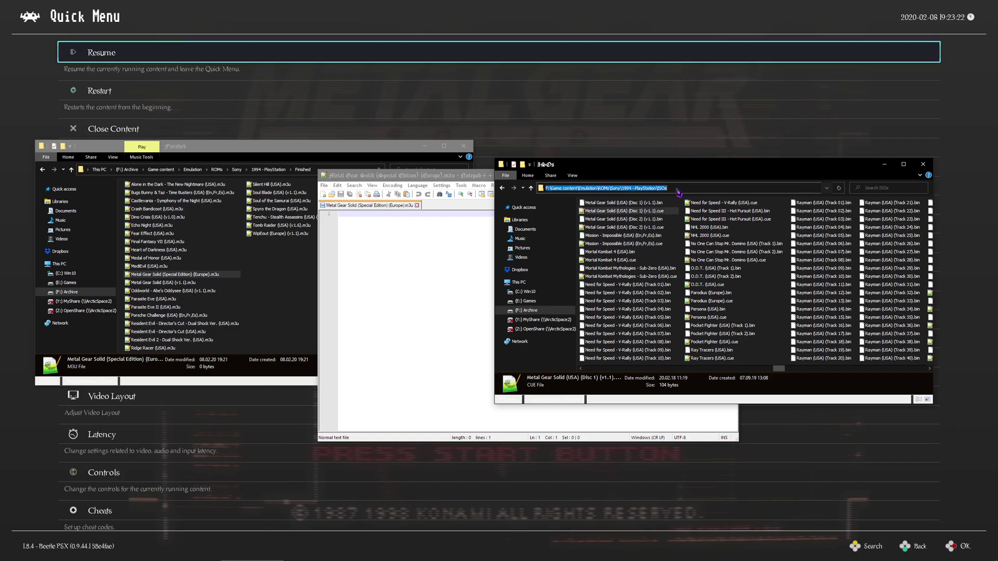
pyautogui.rightClick(650, 192)
pyautogui.click(676, 219)
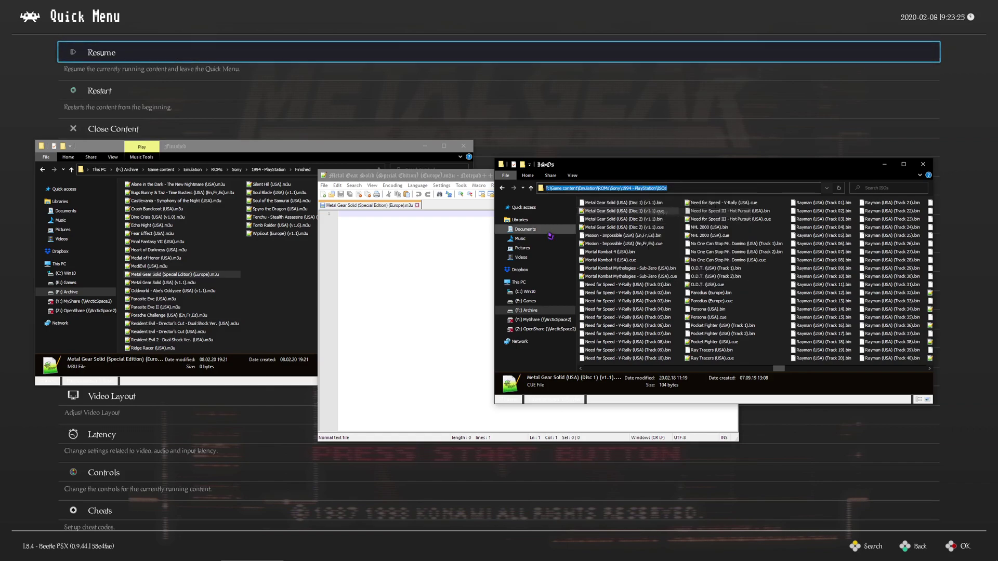
pyautogui.click(491, 232)
pyautogui.hotkey('ctrl', 'v')
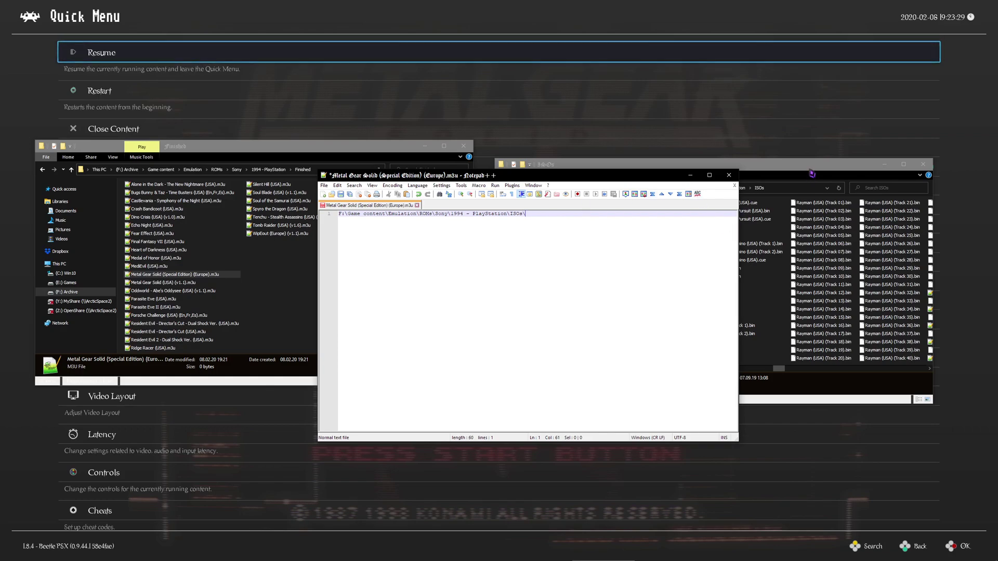
# Append 'MGS1 Very Special disc 1.cue' to the pasted path on line 1.
pyautogui.click(786, 199)
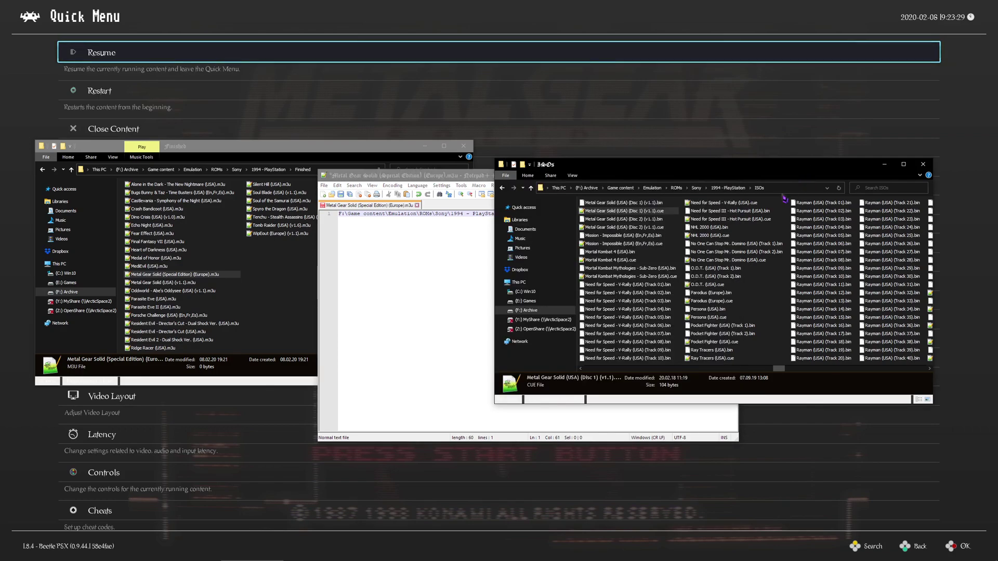
pyautogui.click(450, 245)
pyautogui.write('MGS')
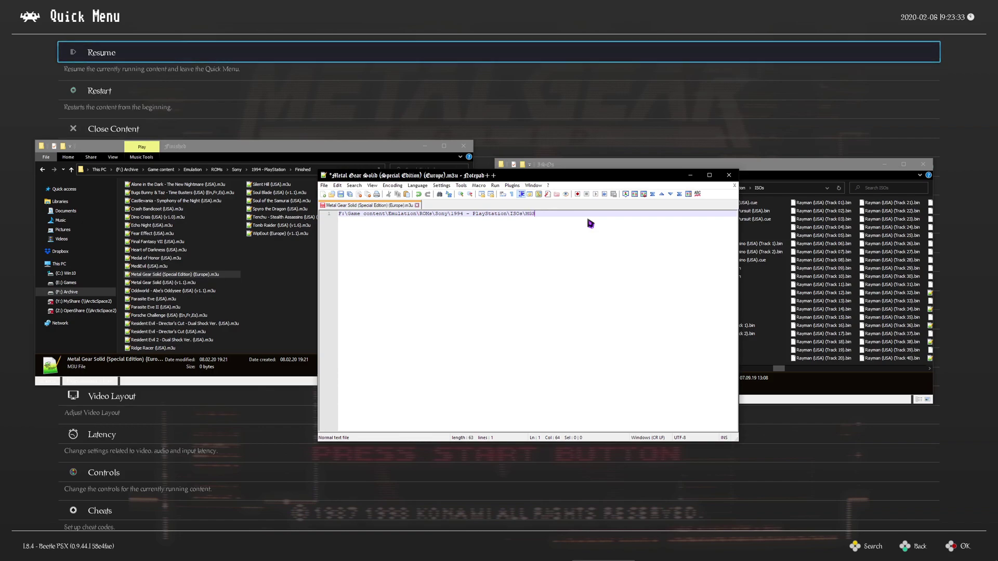
pyautogui.write('1 Very Special disc 1.cue')
pyautogui.click(787, 177)
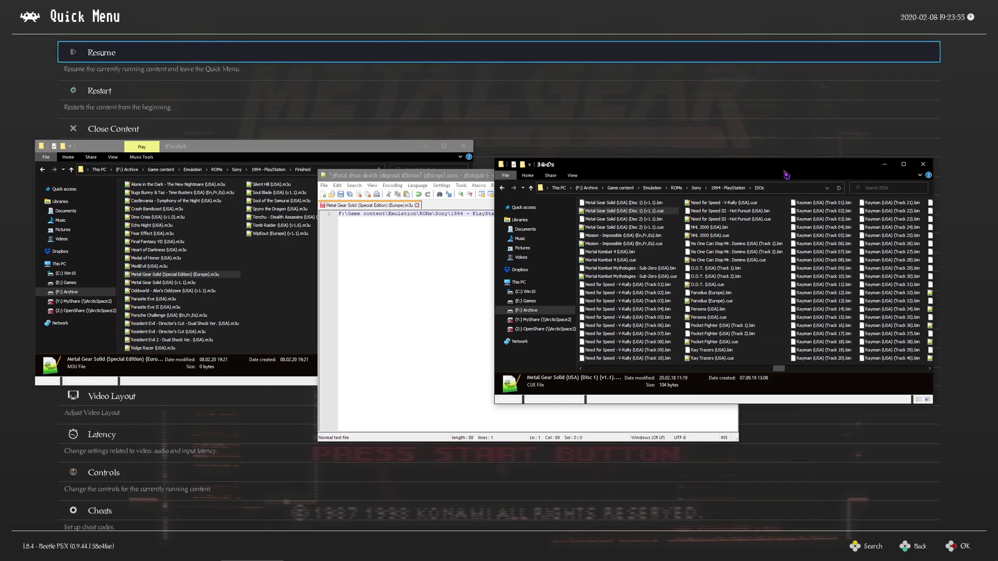
# Duplicate the disc 1 line into disc 2 and disc 3 .cue paths and save the 268-byte playlist.
pyautogui.click(480, 260)
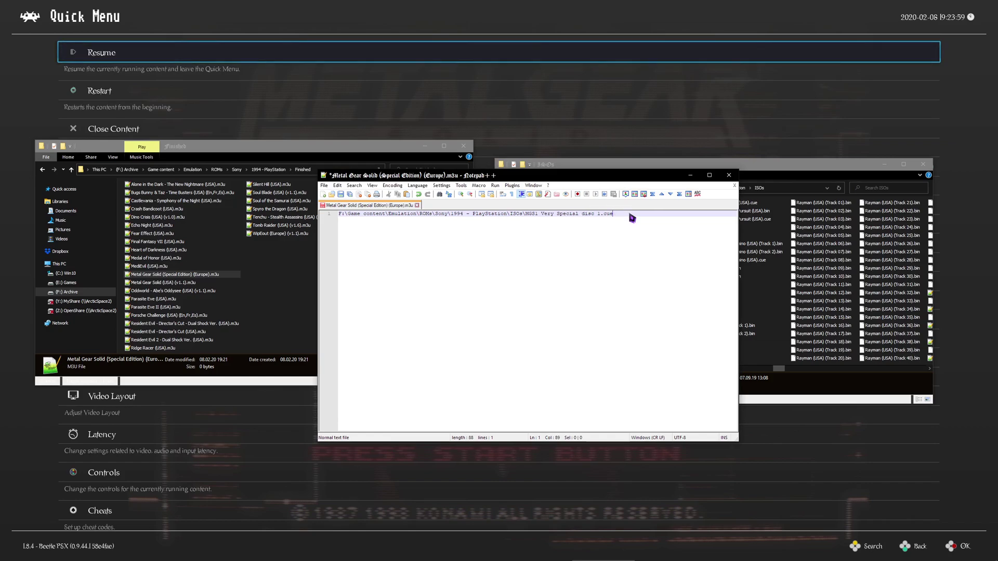
pyautogui.hotkey('ctrl', 'd')
pyautogui.press('Down')
pyautogui.press('Left')
pyautogui.press('Left')
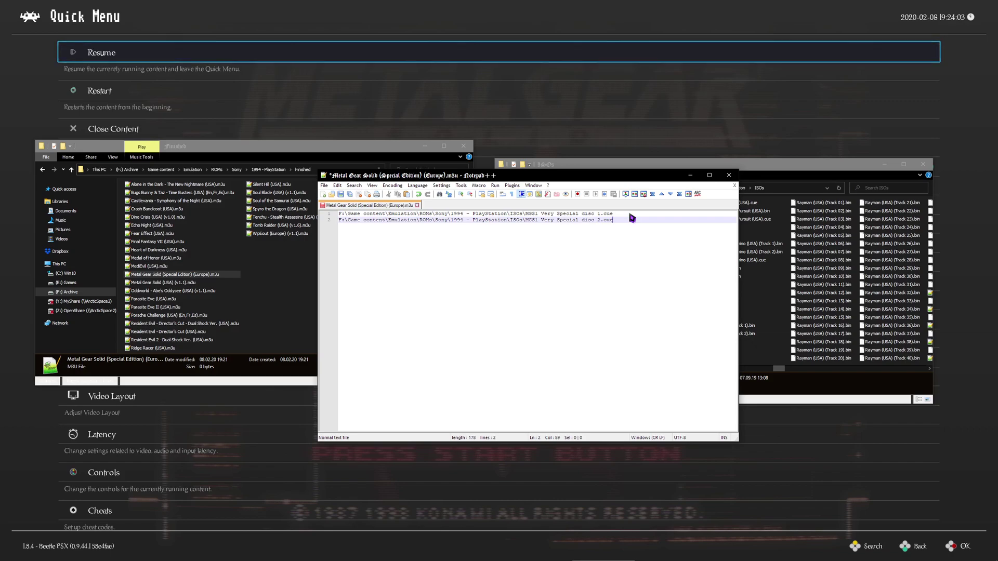
pyautogui.hotkey('ctrl', 'd')
pyautogui.press('Down')
pyautogui.press('Left')
pyautogui.press('Left')
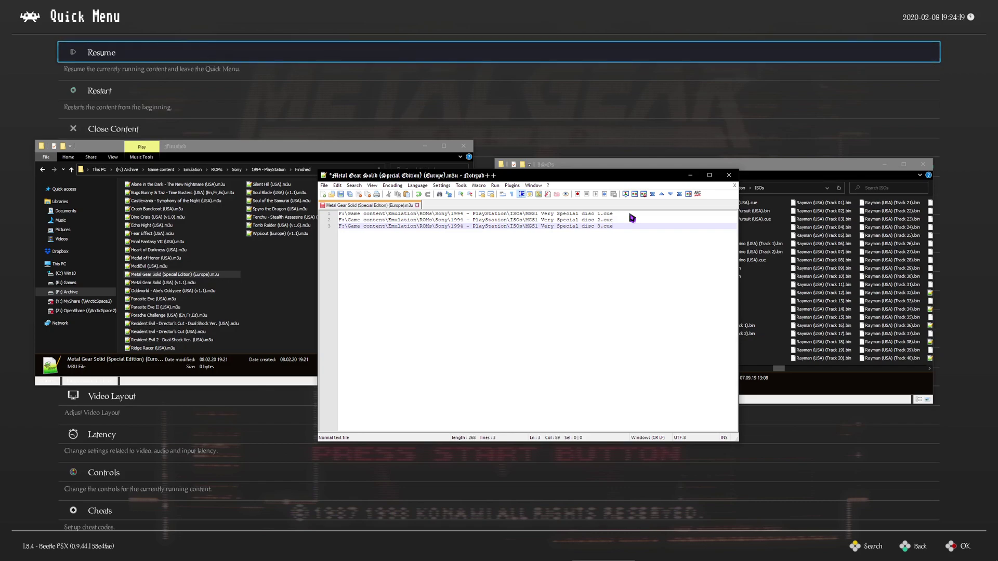
pyautogui.hotkey('ctrl', 's')
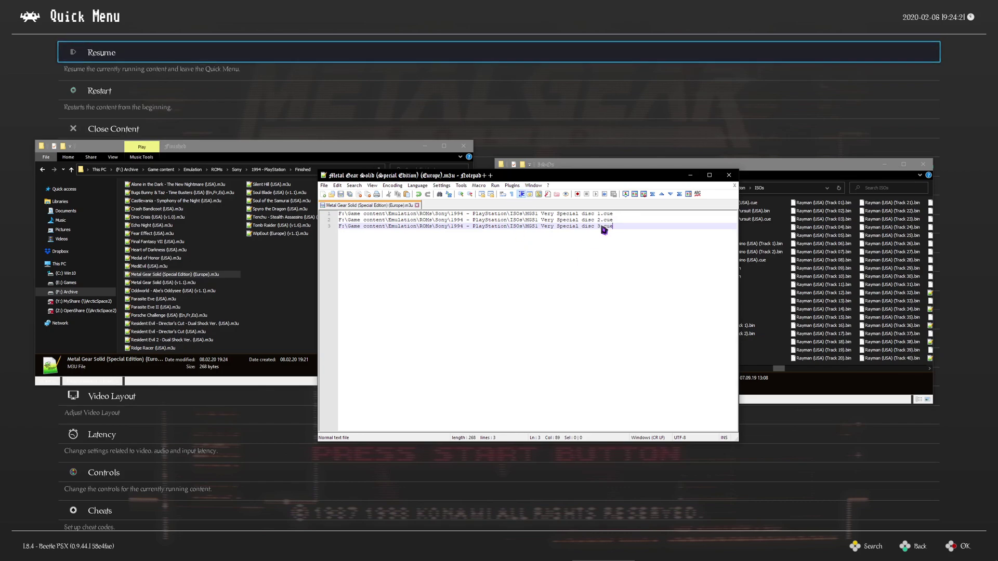
# Restore the Notepad++ window and highlight the disc 1, 2 and 3 lines to check them.
pyautogui.click(691, 175)
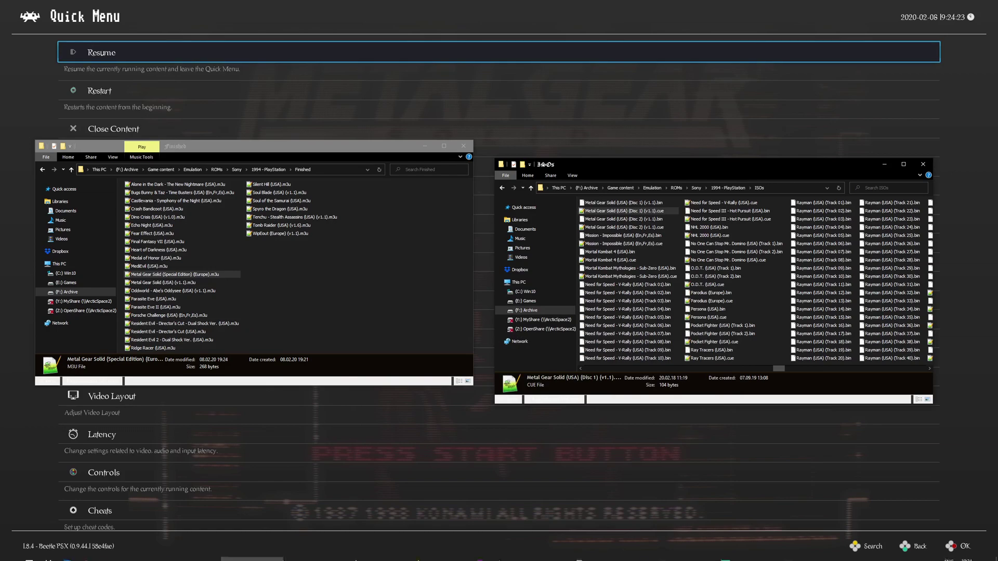
pyautogui.click(603, 554)
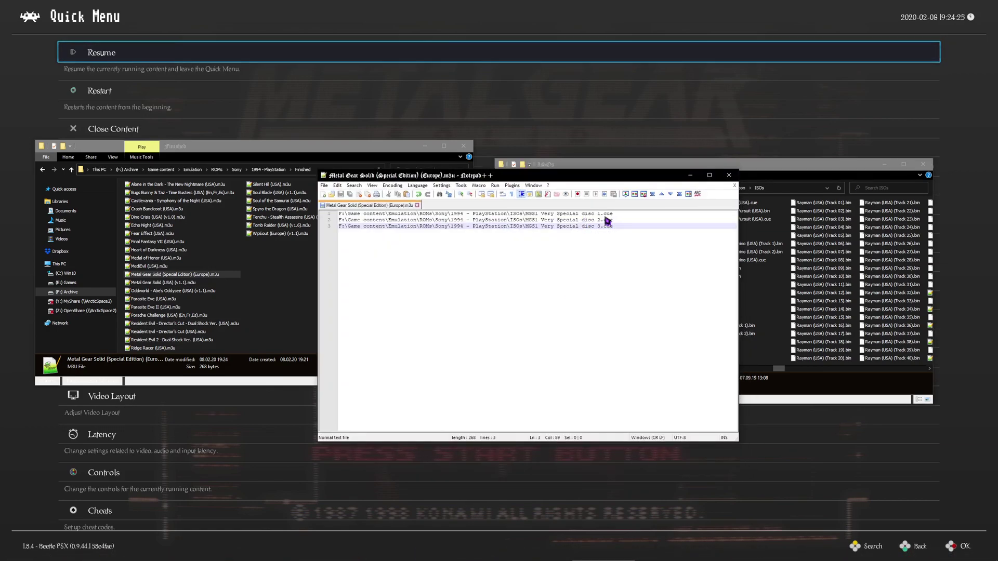
pyautogui.moveTo(618, 228); pyautogui.dragTo(599, 217)
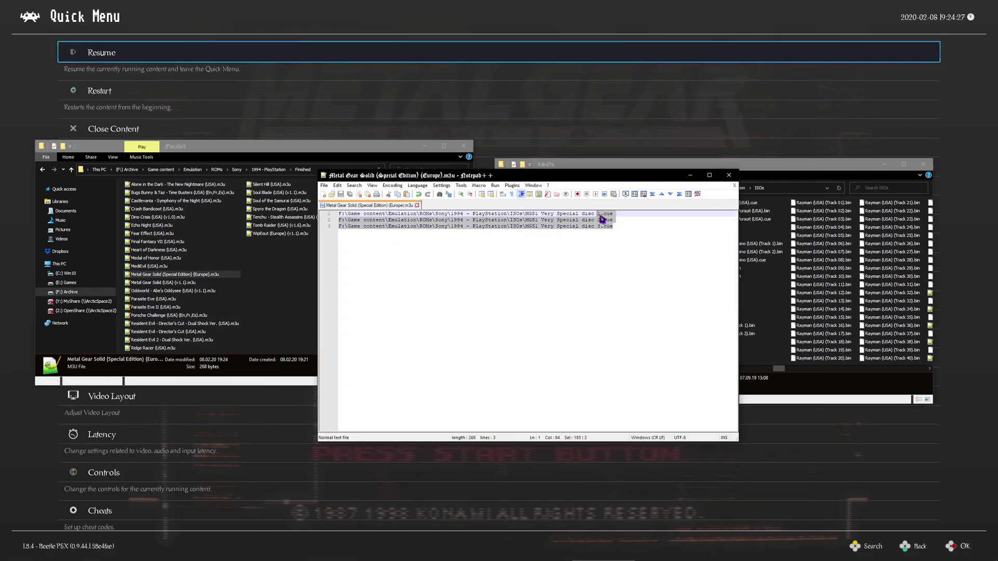
pyautogui.click(601, 217)
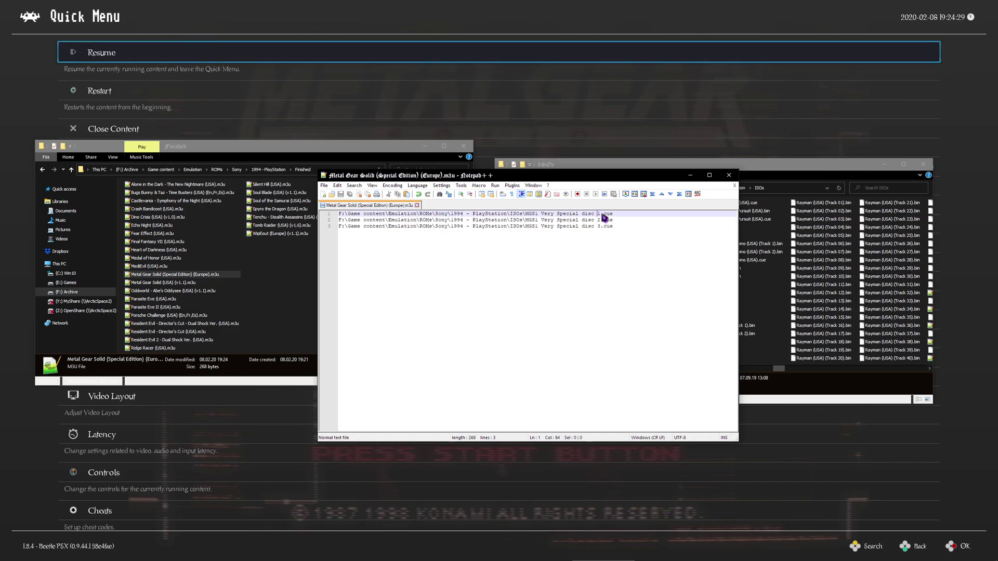
pyautogui.click(626, 242)
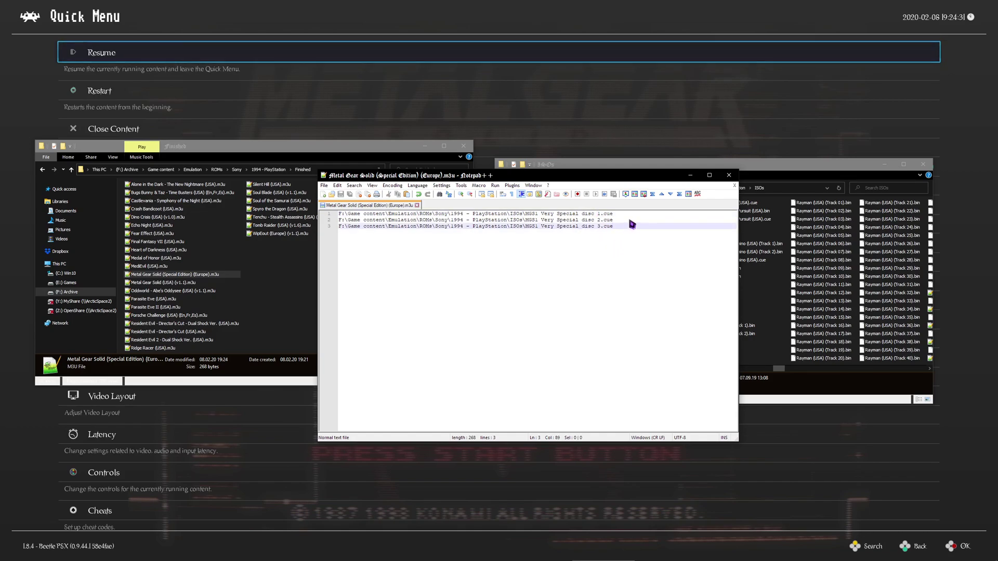
pyautogui.moveTo(614, 227); pyautogui.dragTo(586, 216)
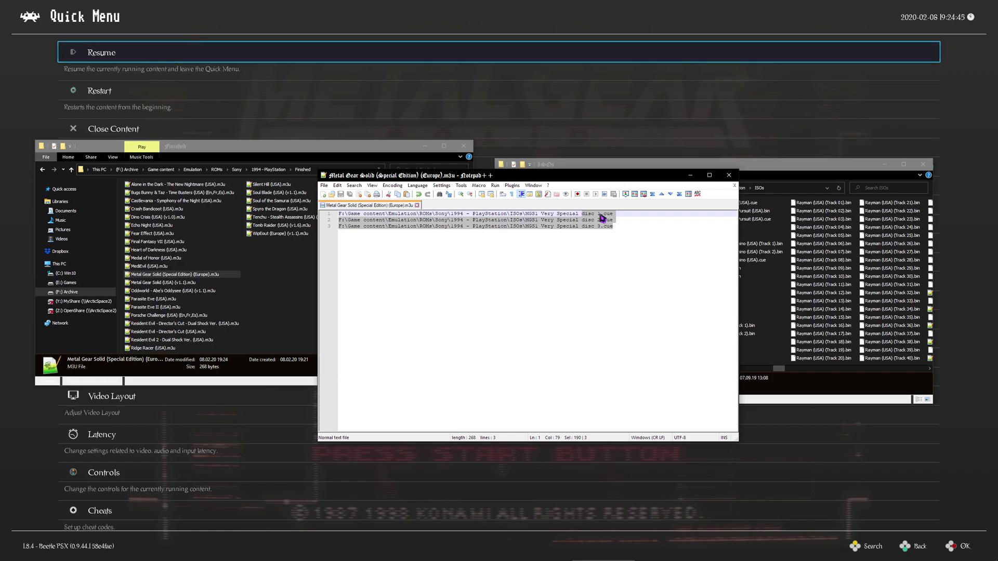
pyautogui.click(631, 220)
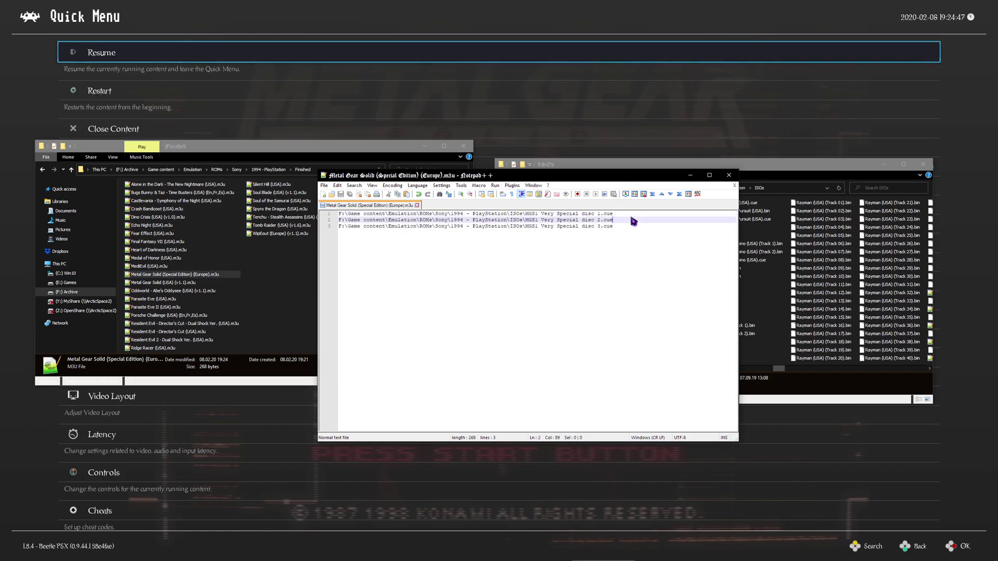
pyautogui.moveTo(598, 214); pyautogui.dragTo(615, 228)
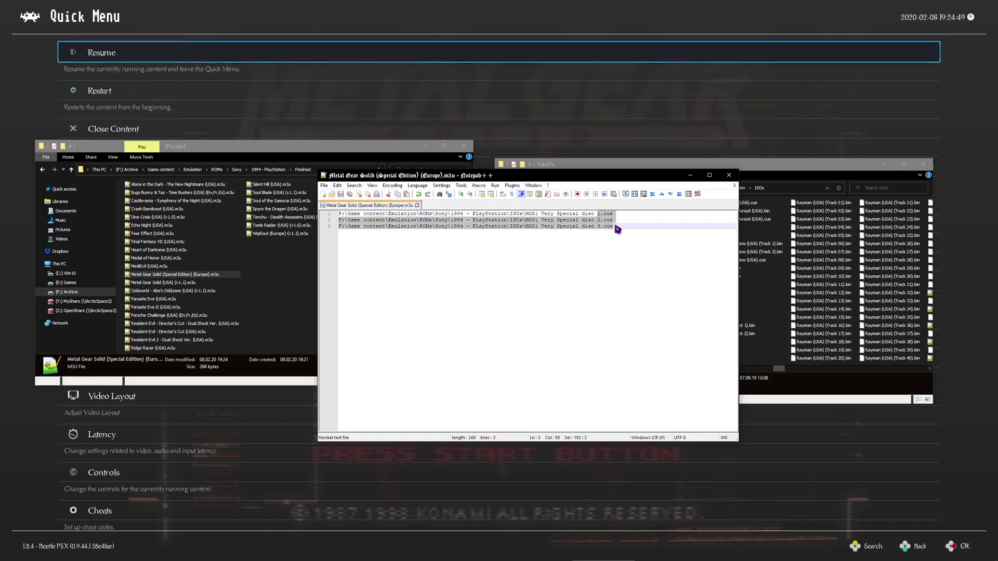
pyautogui.click(615, 235)
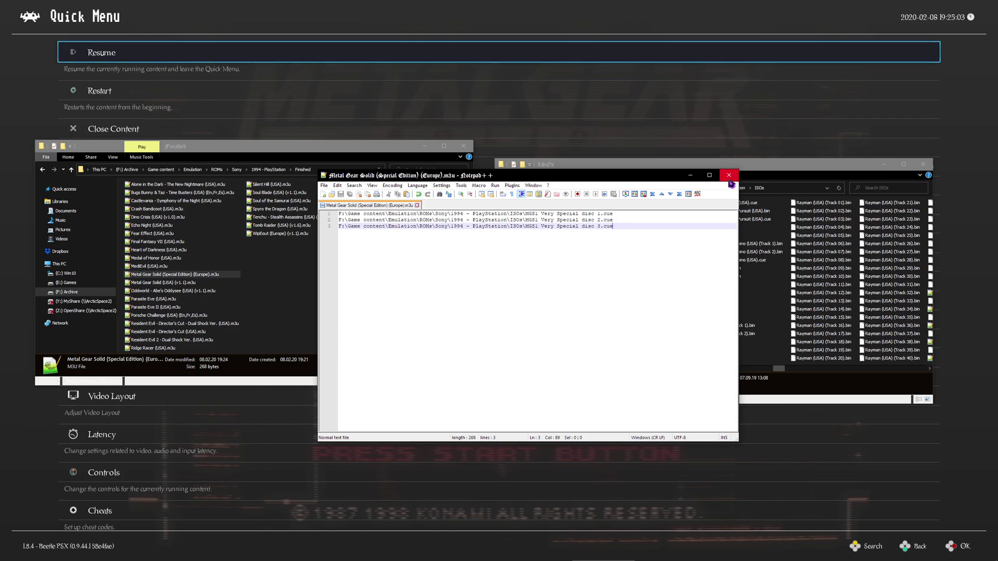
# Close the playlist in Notepad++ and navigate to RetroArch's Input settings.
pyautogui.click(729, 179)
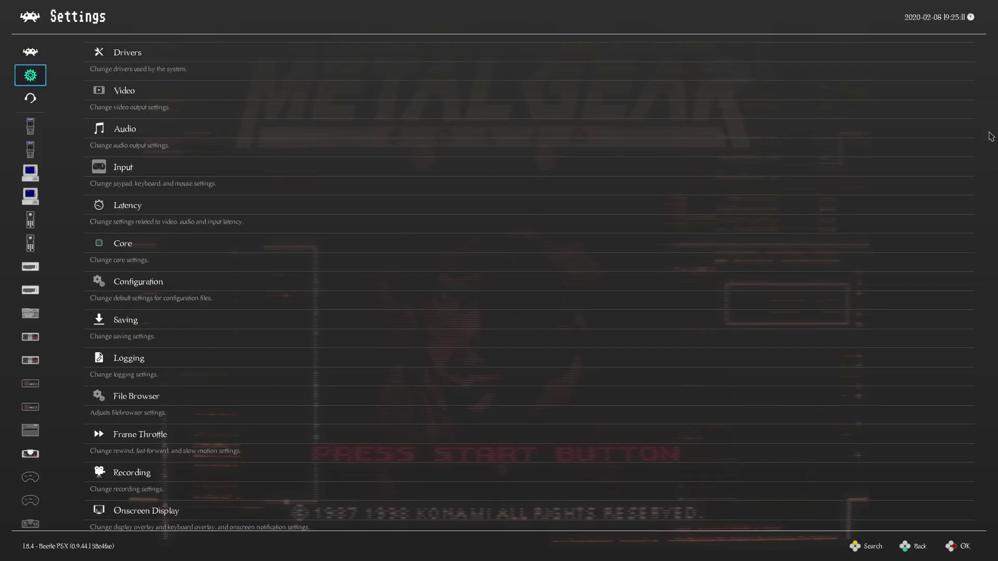
pyautogui.press('Right')
pyautogui.press('Up')
# Review Disk eject, Disk next and Disk prev under Hotkey Binds: keypad8, keypad9, keypad7.
pyautogui.press('Down')
pyautogui.press('Down')
pyautogui.press('Down')
pyautogui.press('Down')
pyautogui.press('Down')
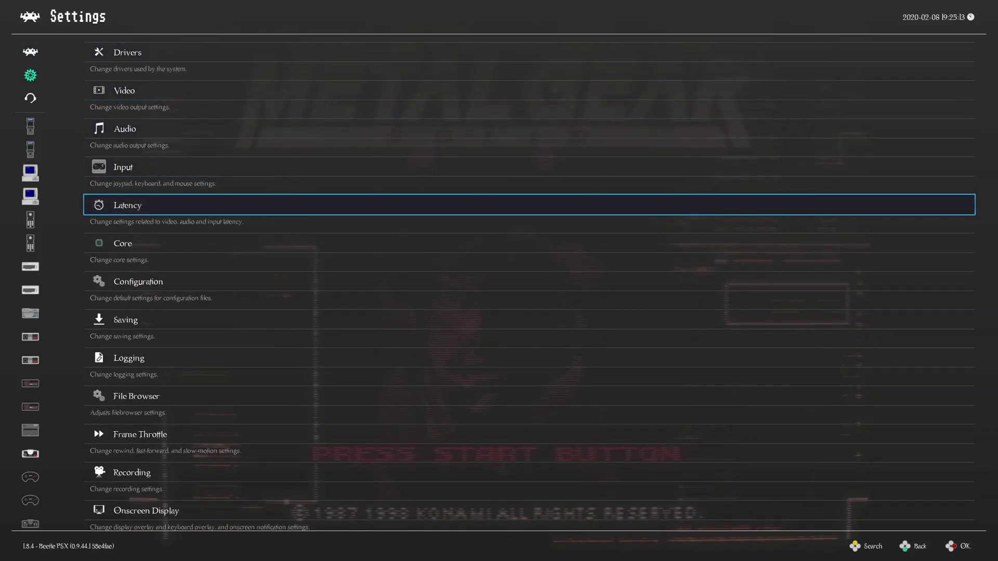
pyautogui.press('Up')
pyautogui.press('Return')
pyautogui.press('Down')
pyautogui.press('Down')
pyautogui.press('Down')
pyautogui.press('Down')
pyautogui.press('Down')
pyautogui.press('Down')
pyautogui.press('Down')
pyautogui.press('Down')
pyautogui.press('Down')
pyautogui.press('Down')
pyautogui.press('Down')
pyautogui.press('Down')
pyautogui.press('Down')
pyautogui.press('Down')
pyautogui.press('Down')
pyautogui.press('Down')
pyautogui.press('Down')
pyautogui.press('Up')
pyautogui.press('Up')
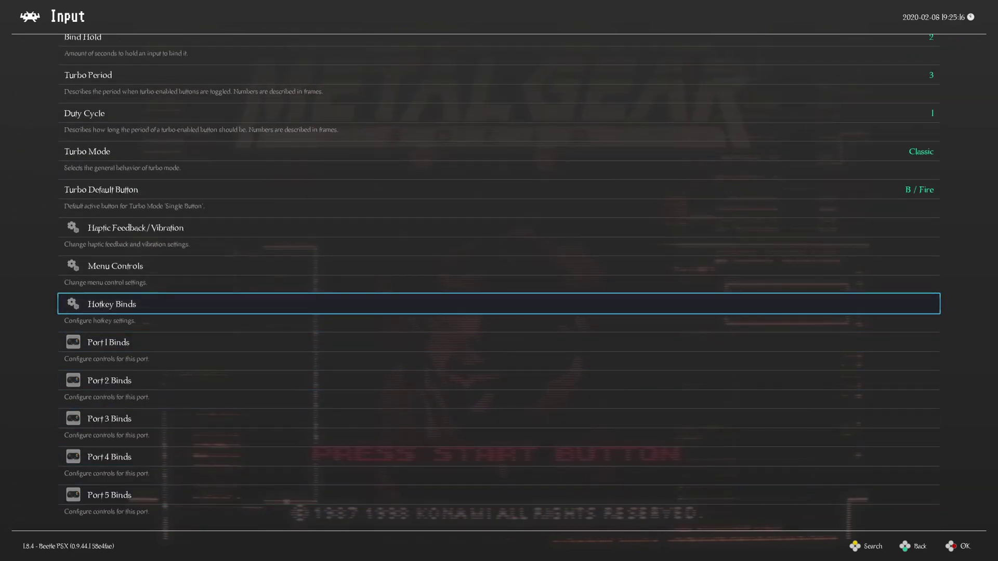
pyautogui.press('Return')
pyautogui.press('Down')
pyautogui.press('Down')
pyautogui.press('Down')
pyautogui.press('Down')
pyautogui.press('Down')
pyautogui.press('Down')
pyautogui.press('Down')
pyautogui.press('Down')
pyautogui.press('Down')
pyautogui.press('Down')
pyautogui.press('Down')
pyautogui.press('Down')
pyautogui.press('Down')
pyautogui.press('Down')
pyautogui.press('Down')
pyautogui.press('Down')
pyautogui.press('Down')
pyautogui.press('Down')
pyautogui.press('Down')
pyautogui.press('Down')
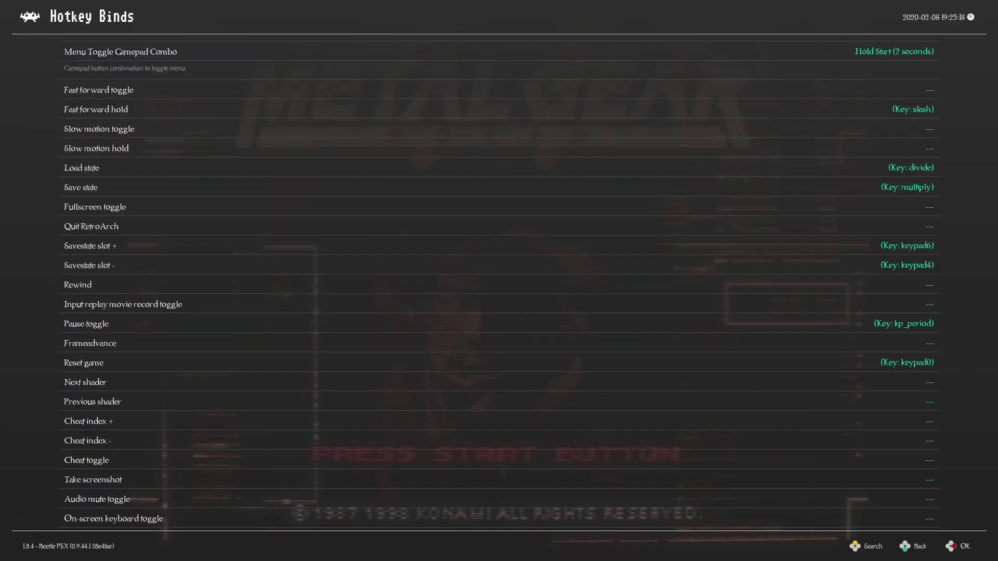
pyautogui.press('Up')
pyautogui.press('Up')
pyautogui.press('Up')
pyautogui.press('Up')
pyautogui.press('Up')
pyautogui.press('Up')
pyautogui.press('Up')
pyautogui.press('Up')
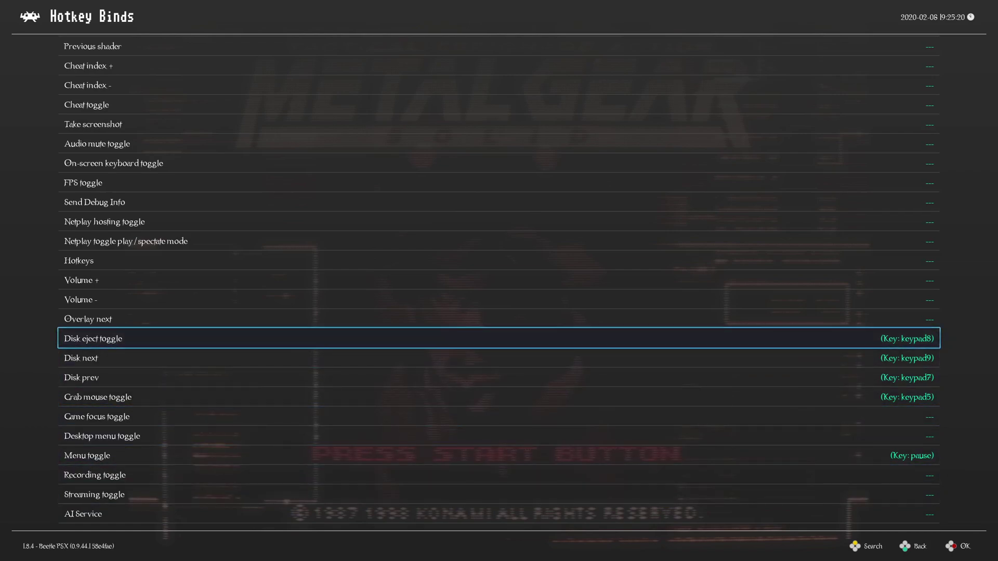
pyautogui.press('Down')
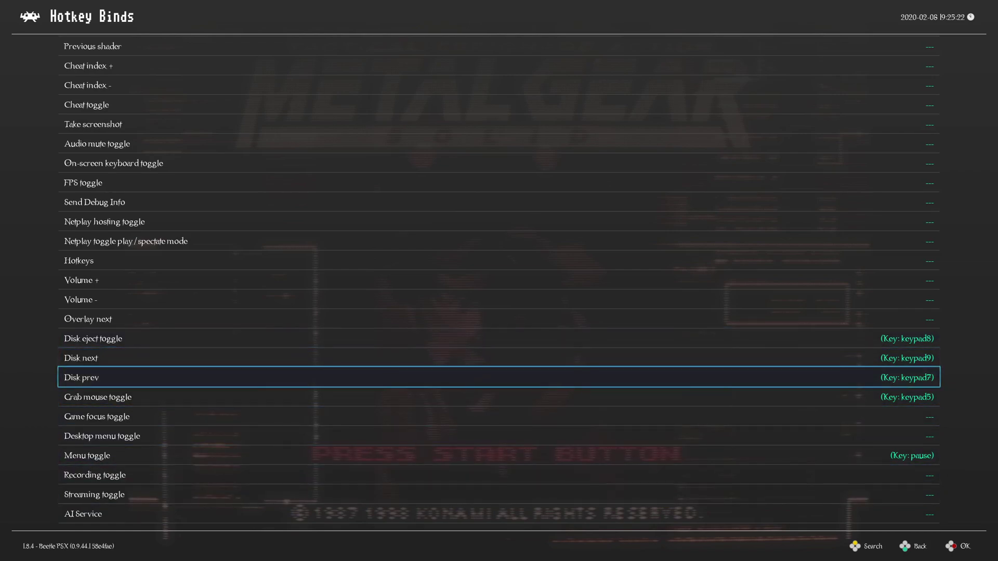
pyautogui.press('Up')
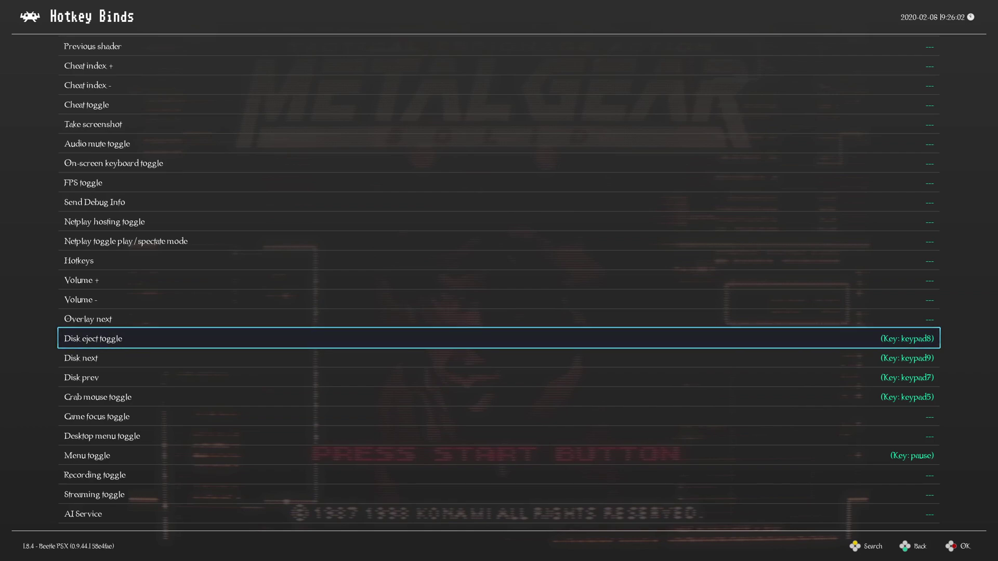
# Resume Metal Gear Solid and choose NEW GAME from the title menu to reach 'Insert DISC 1'.
pyautogui.press('Pause')
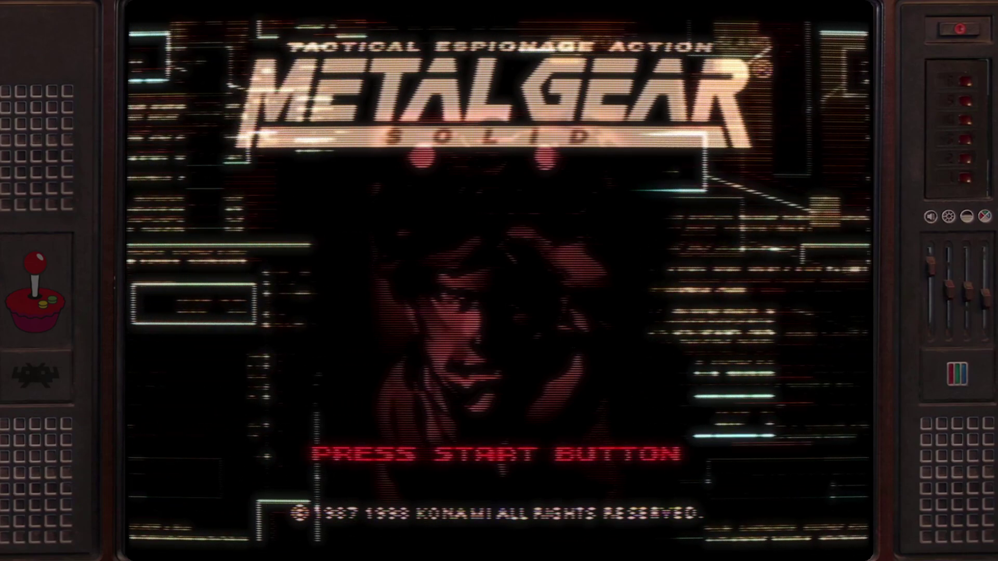
pyautogui.press('Return')
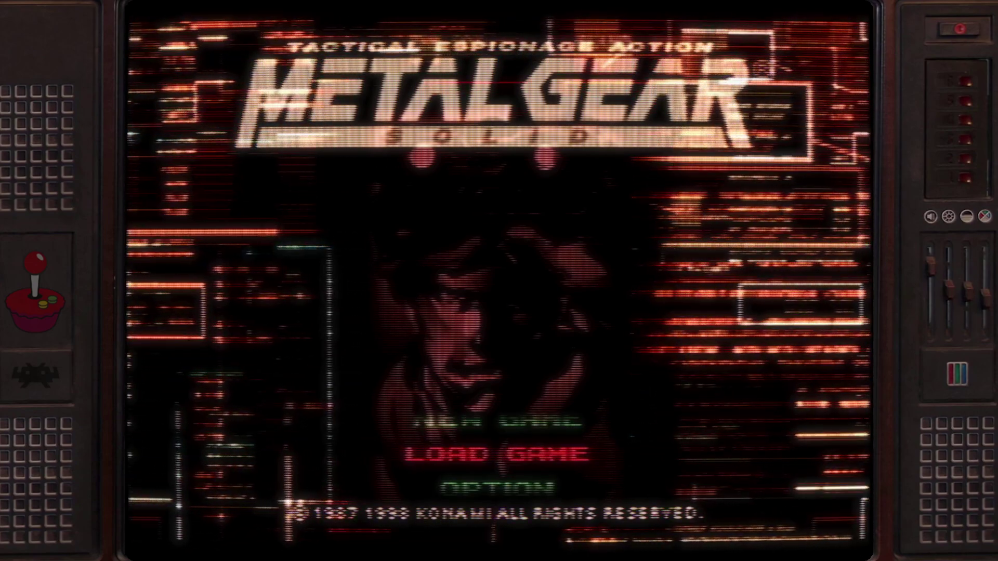
pyautogui.press('Up')
pyautogui.press('x')
pyautogui.press('x')
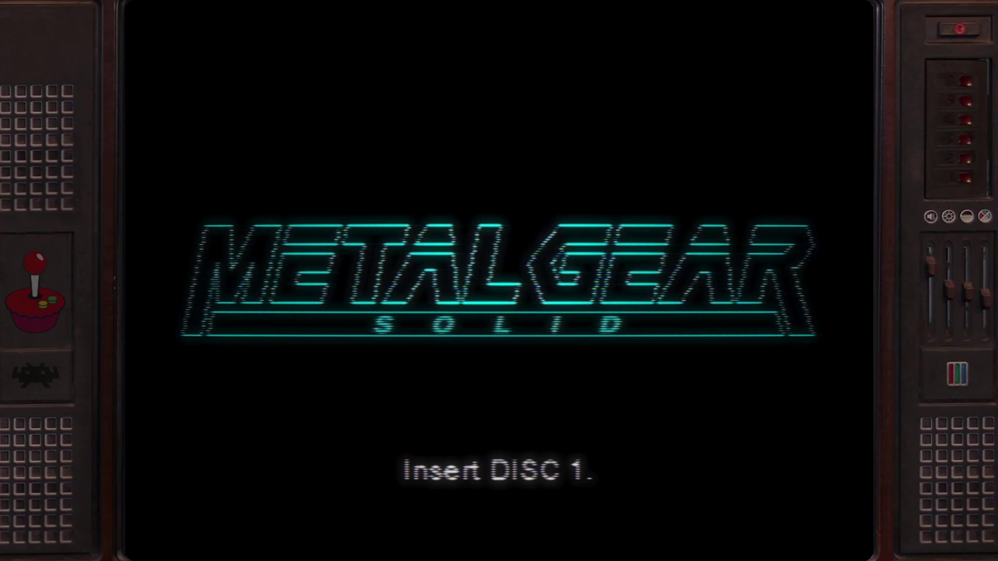
# Eject the virtual disc tray, cycle to disc 2 of 2, then close the tray.
pyautogui.press('F12')
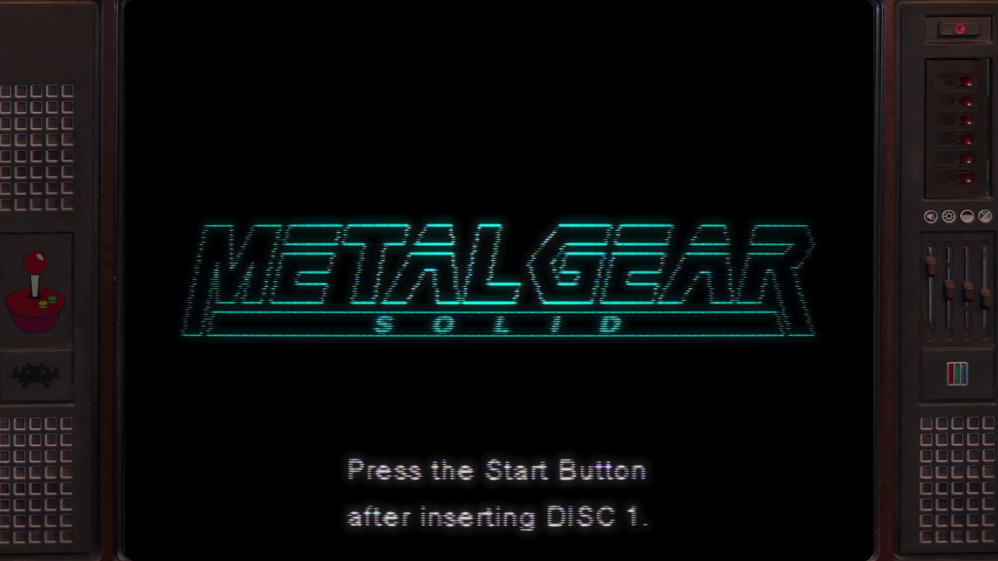
pyautogui.press('F11')
pyautogui.press('F11')
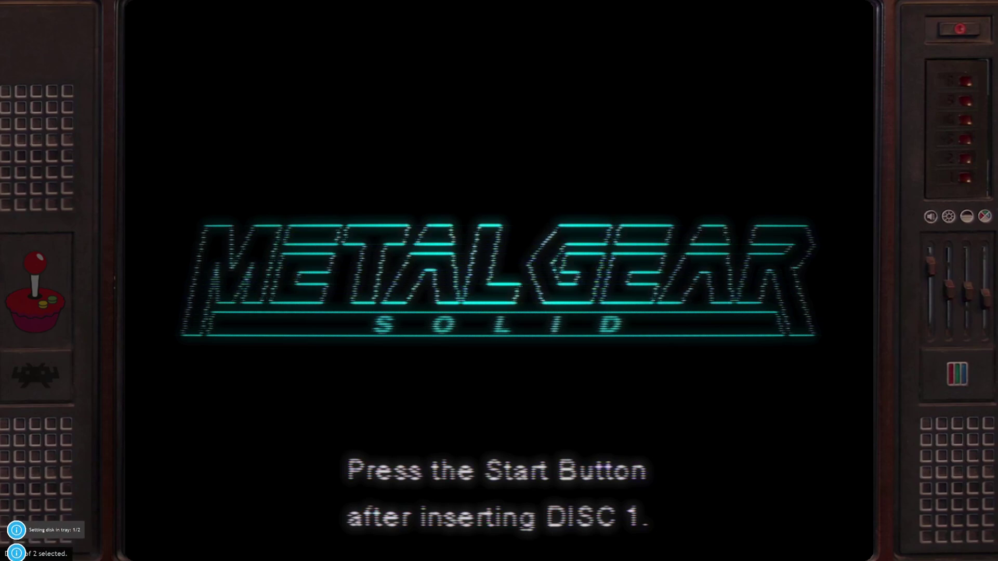
pyautogui.press('F11')
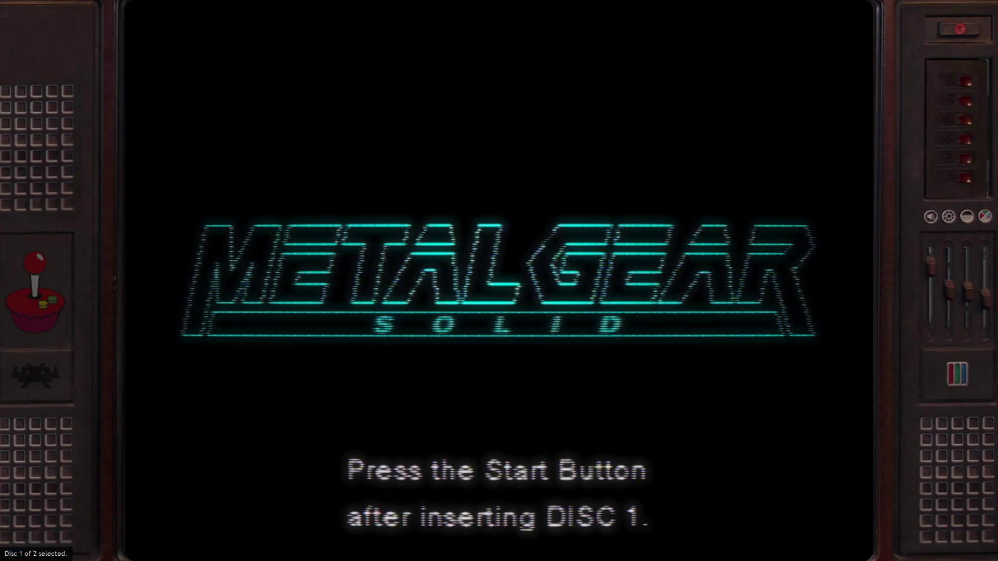
pyautogui.press('F11')
pyautogui.press('F11')
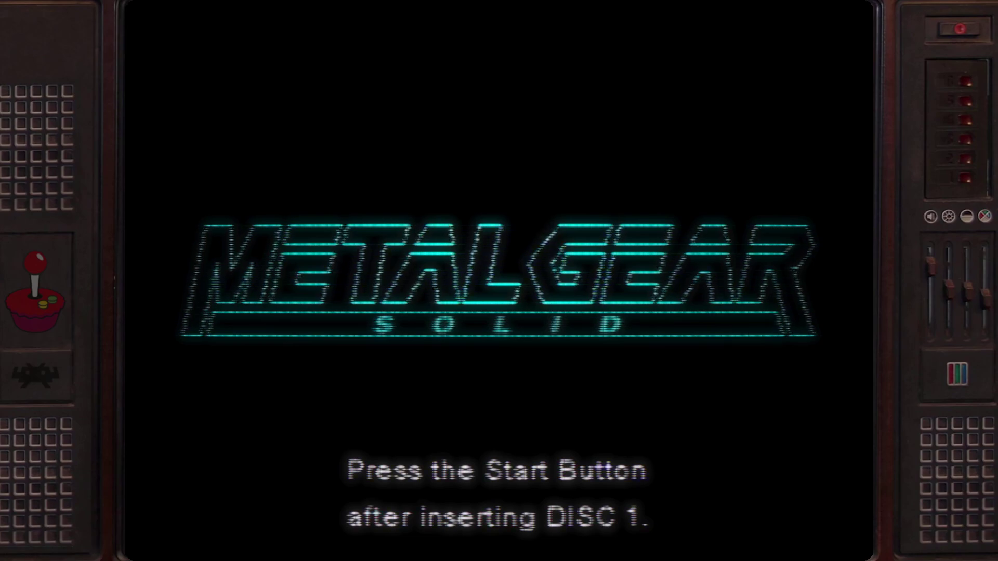
pyautogui.press('F10')
# Continue past the 'Insert DISC 1' prompt so the game shows 'Now Checking...'.
pyautogui.press('Return')
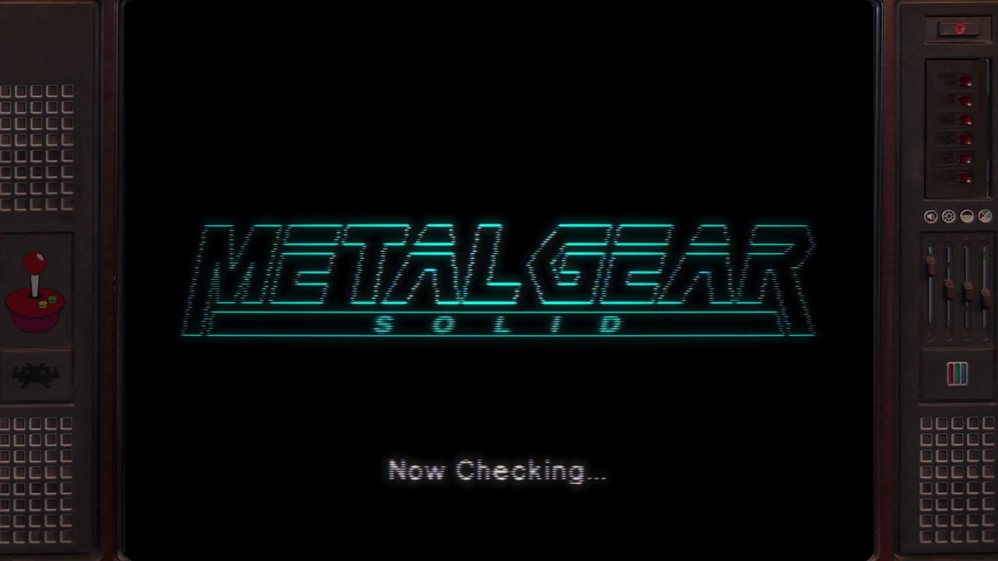